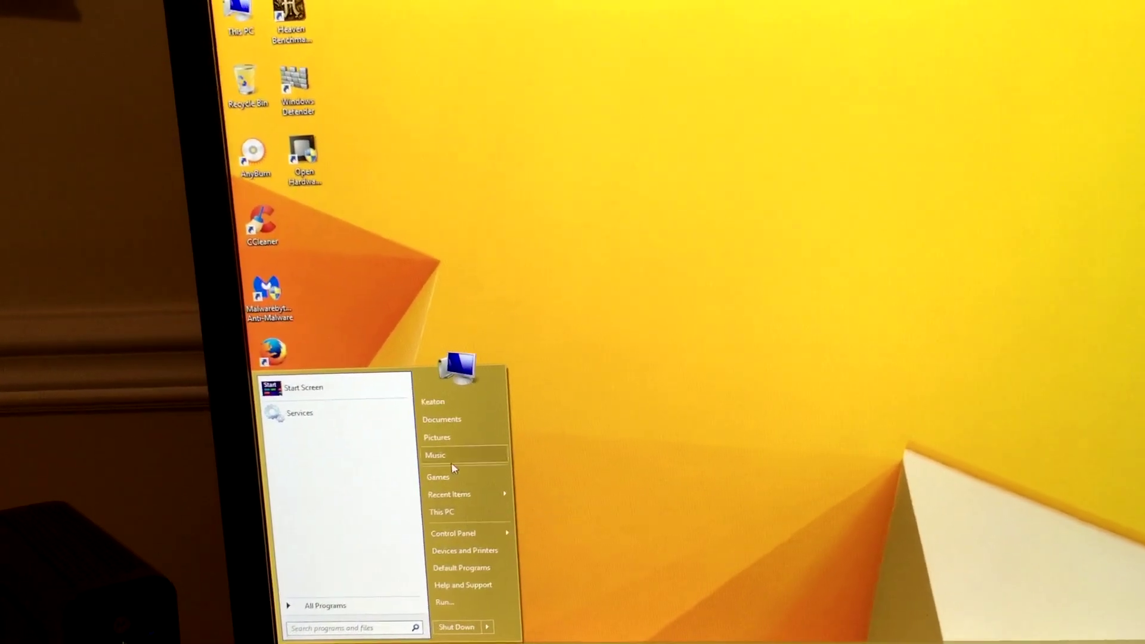
left_click(452, 493)
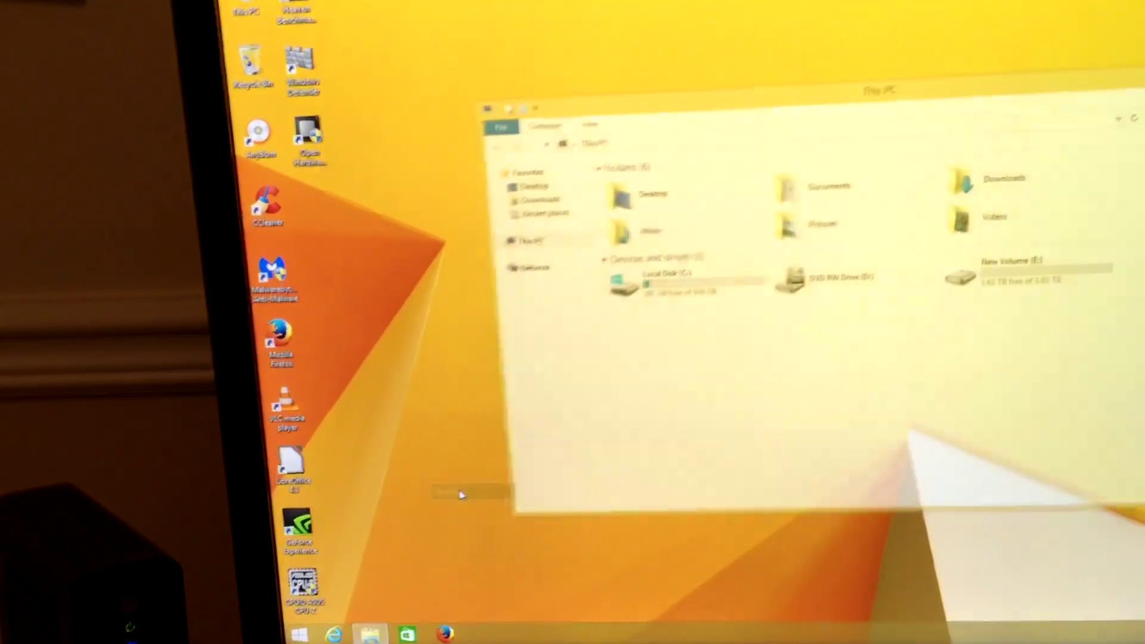